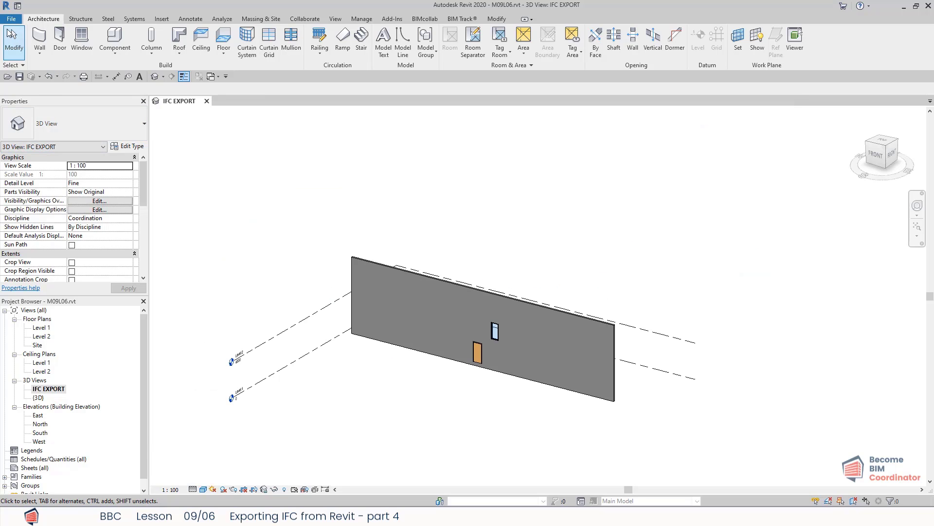
- Start an IFC export from the File menu, keeping the IFC2x3 Coordination View 2.0 setup
click(11, 19)
mouse_move(49, 159)
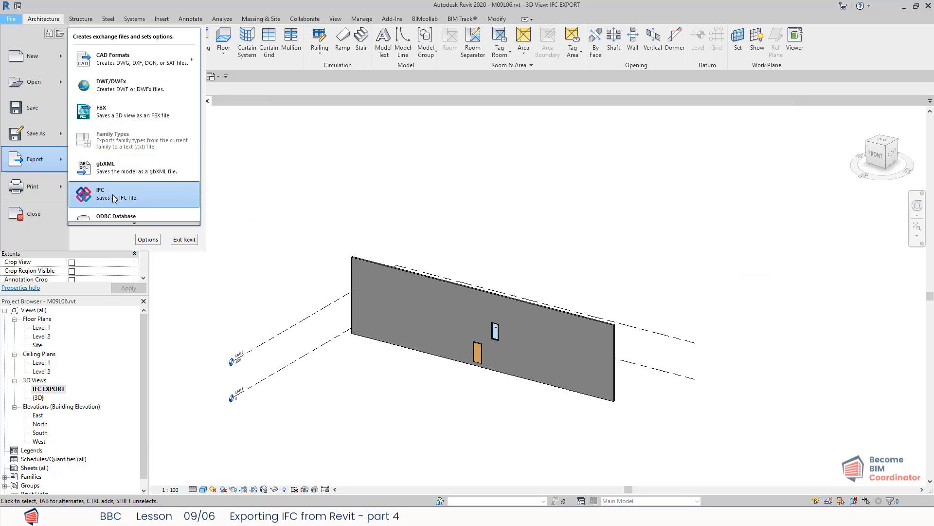
click(95, 187)
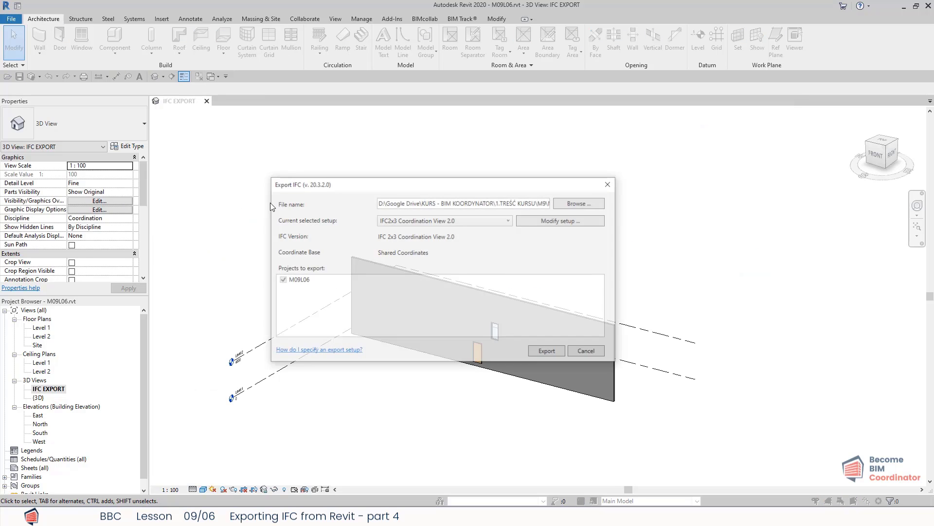
click(507, 221)
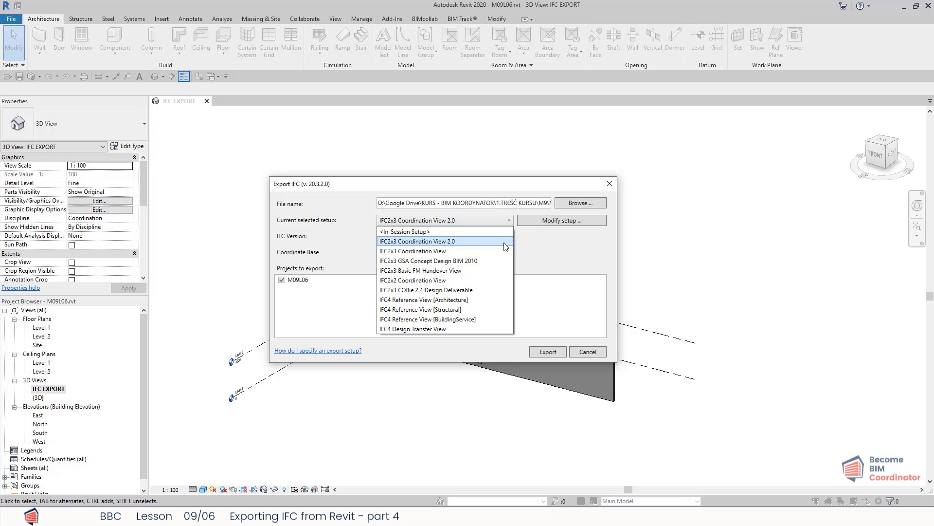
click(508, 242)
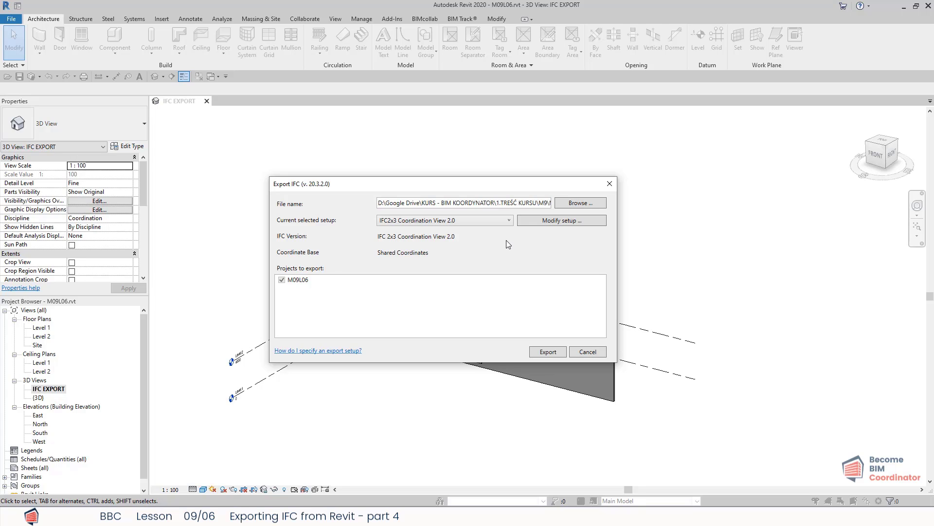
- In Modify Setup, duplicate IFC2x3 Coordination View 2.0 as a new setup named 'BBC IFC EXPORT'
click(535, 224)
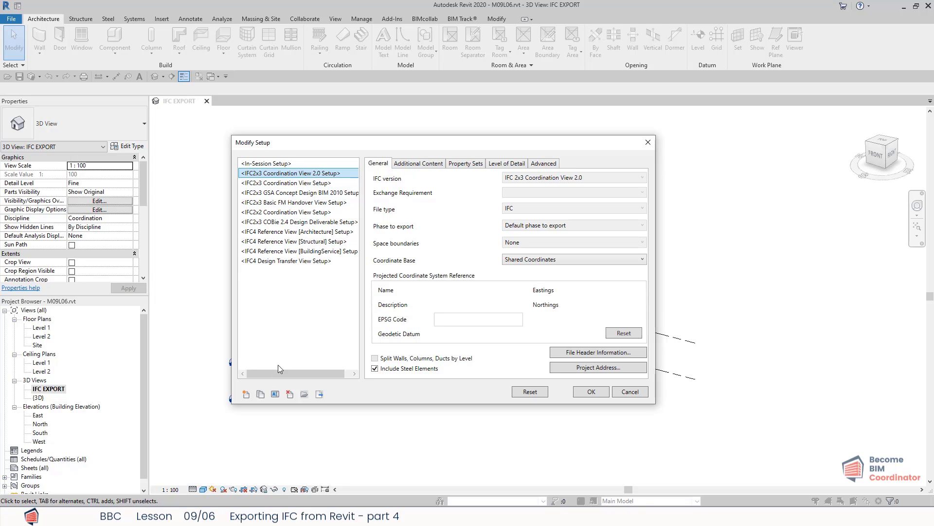
click(261, 395)
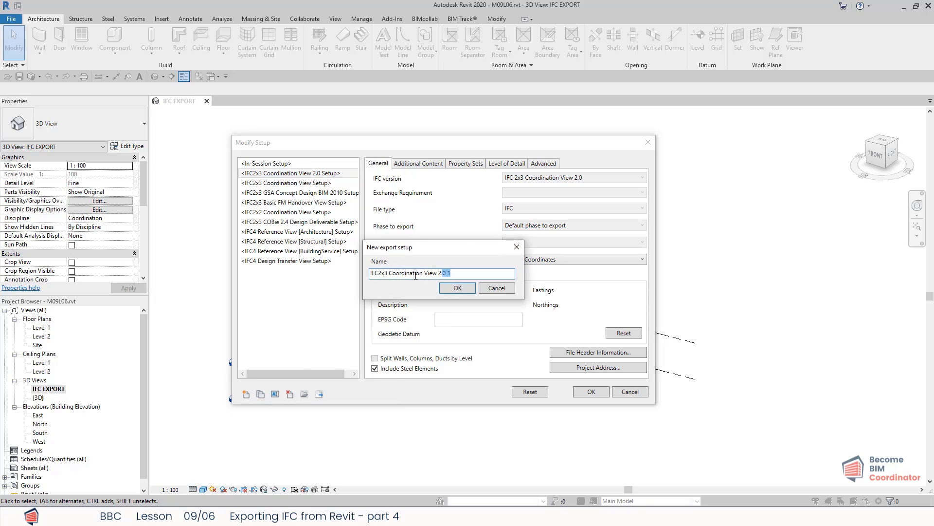
text(BBC IFC EXPORT)
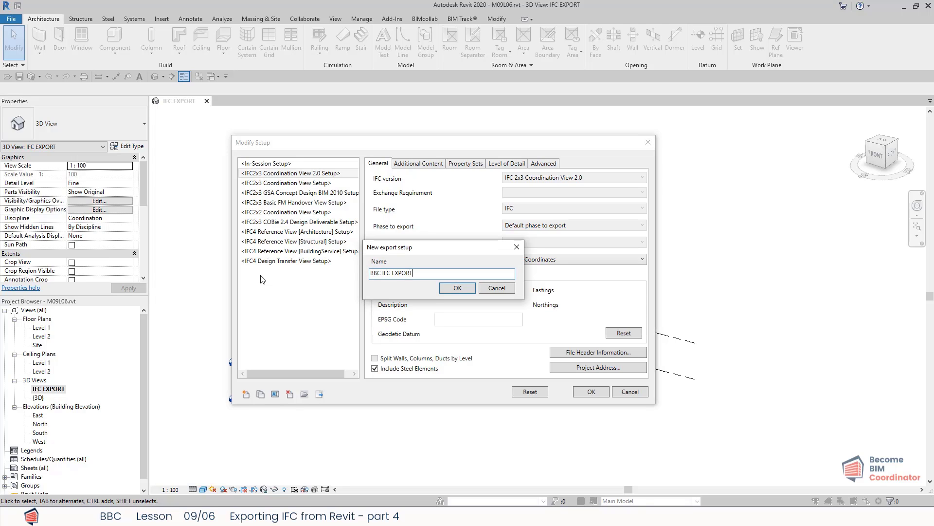
key(Return)
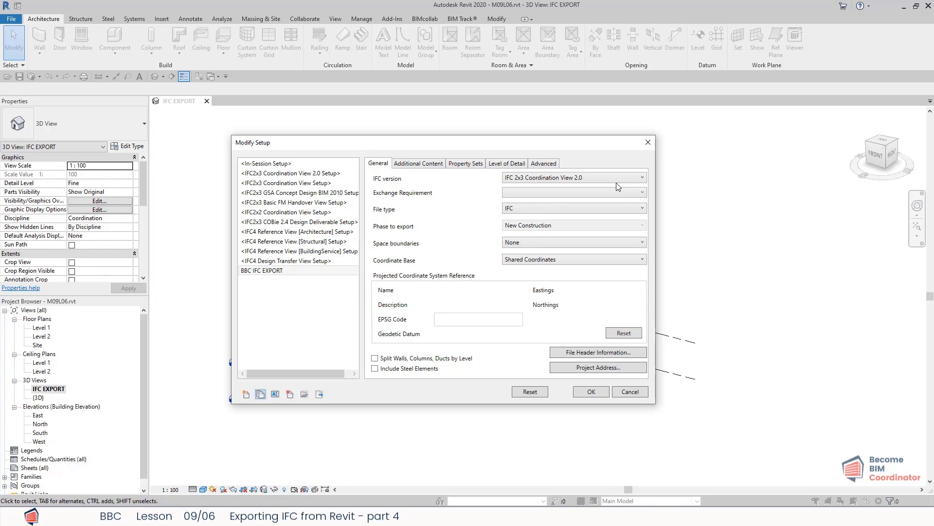
click(642, 177)
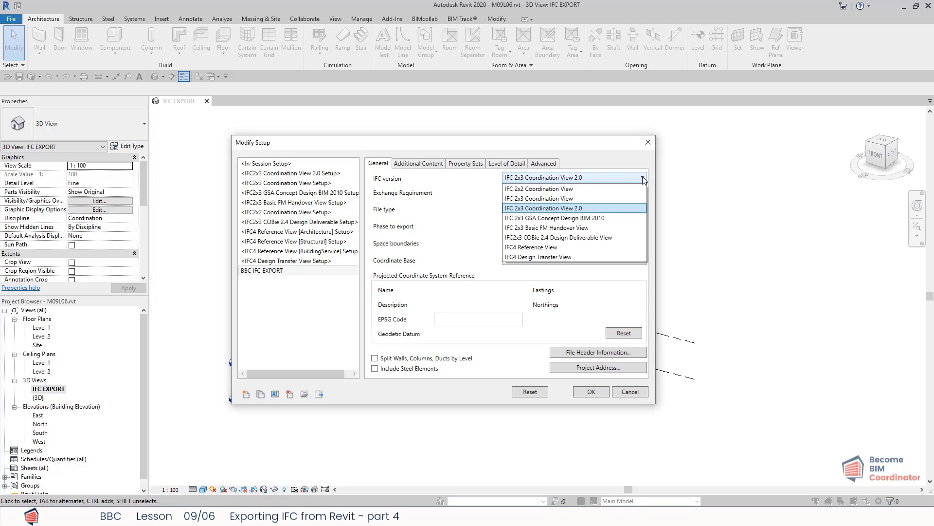
click(643, 178)
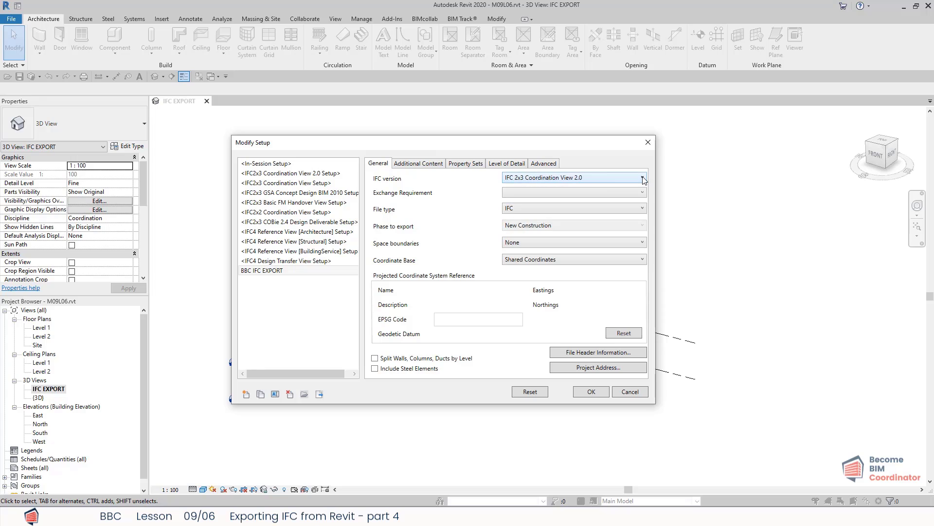
click(642, 207)
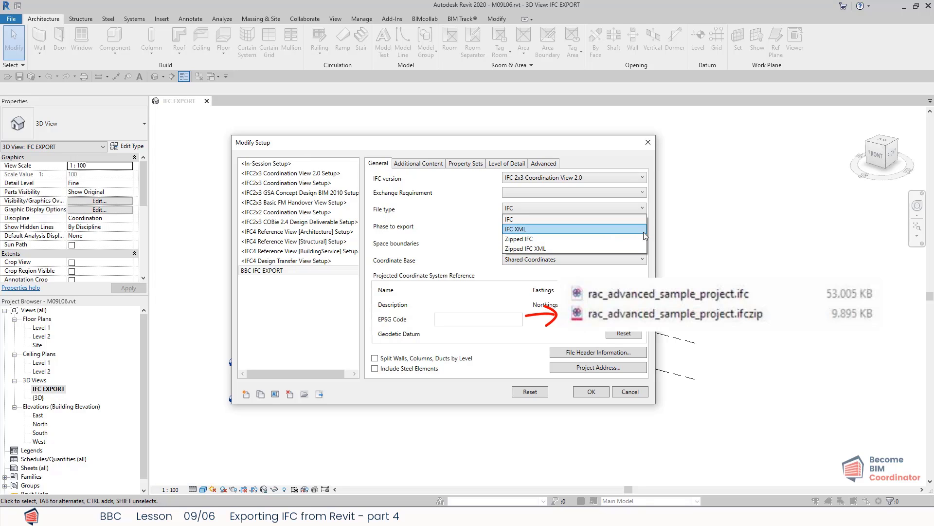
click(643, 209)
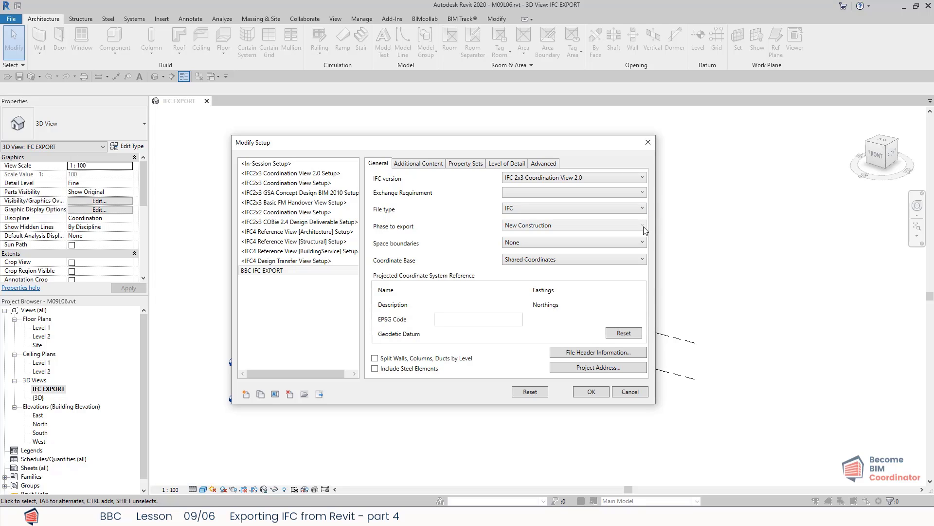
click(273, 270)
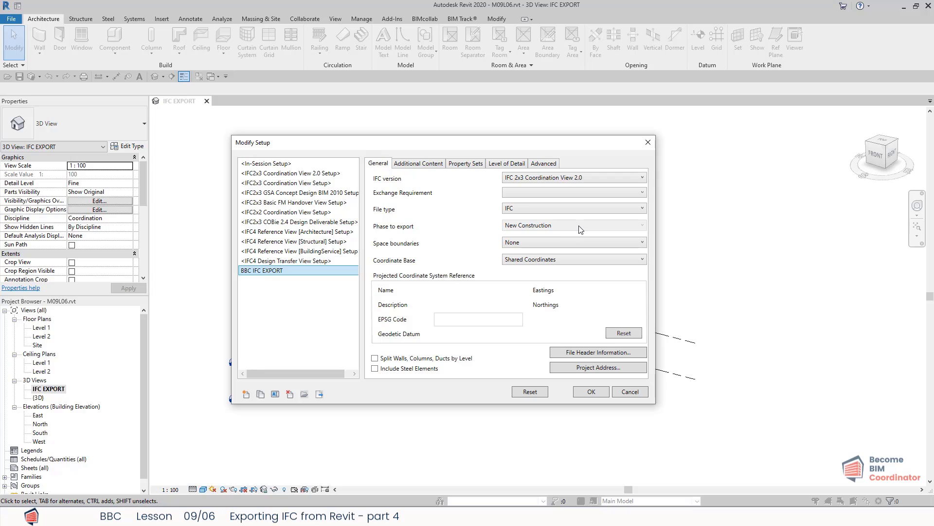
click(590, 242)
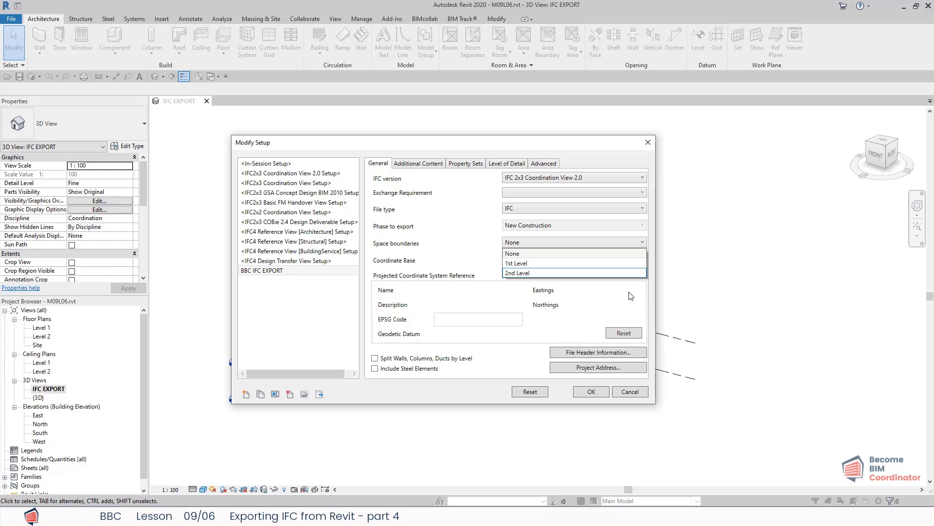
- Leave space boundaries at None and coordinate base at Shared Coordinates, and tick Include Steel Elements
click(615, 259)
click(614, 259)
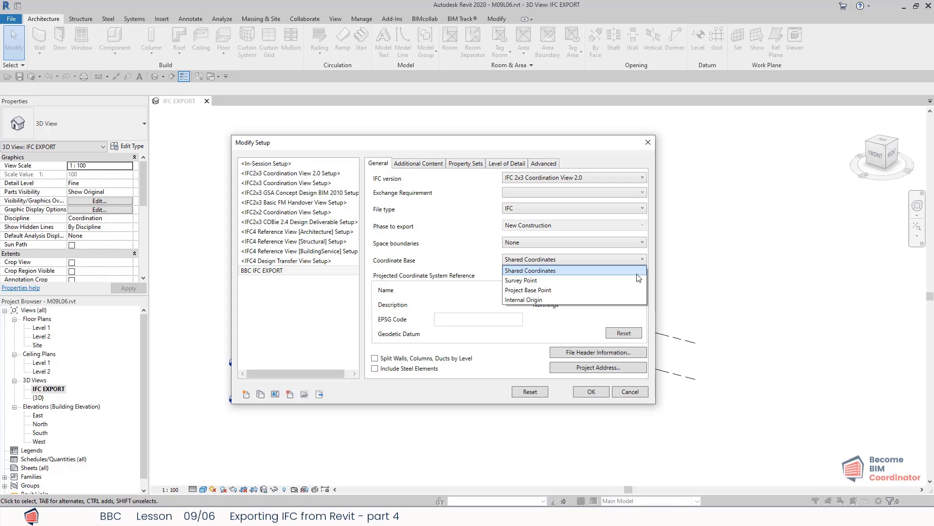
click(637, 274)
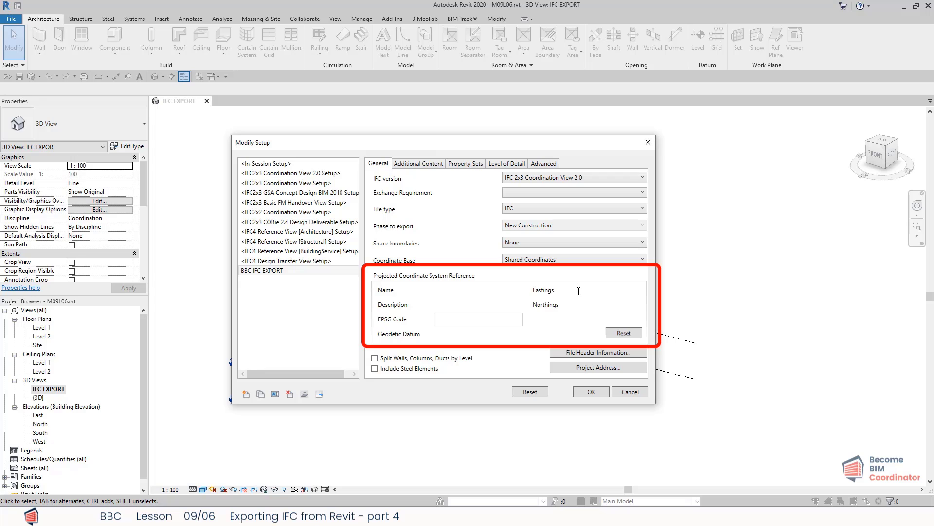
click(441, 360)
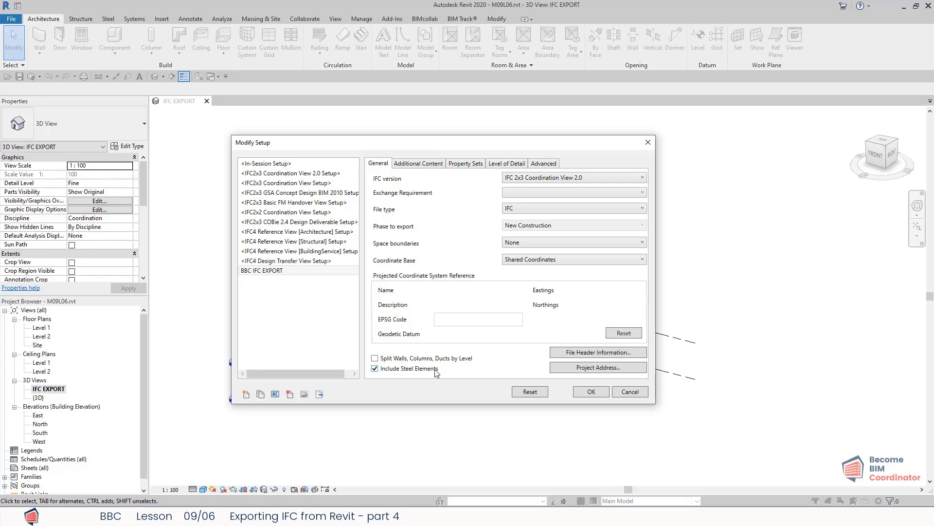
- Untick Include Steel Elements and confirm the File Header Information without changes
click(435, 370)
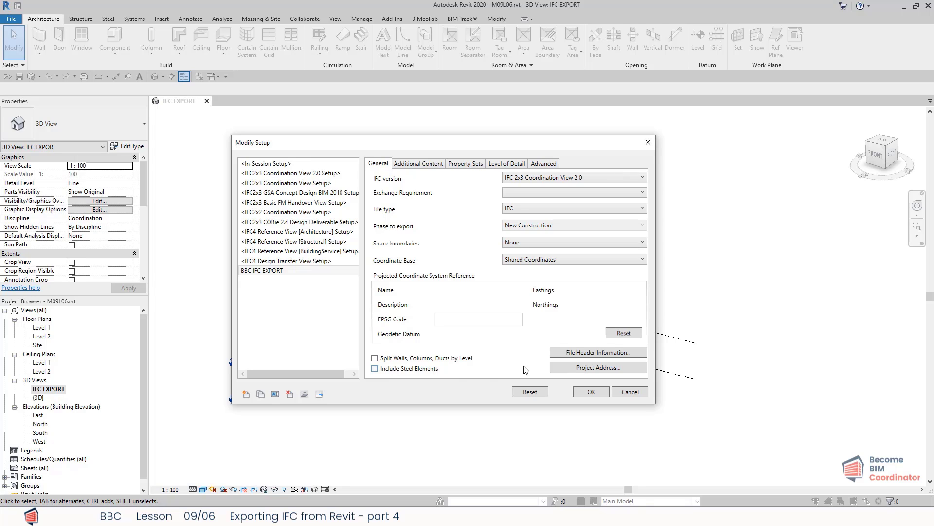
click(623, 354)
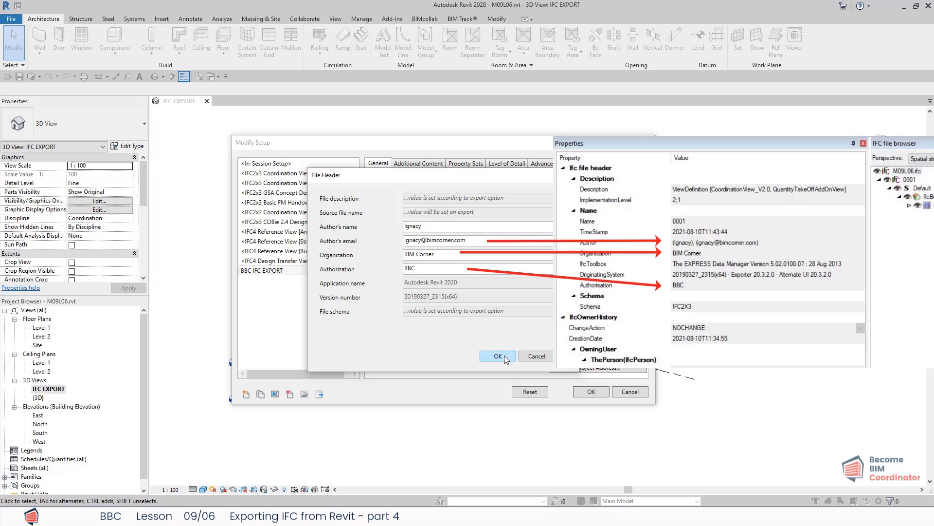
click(498, 356)
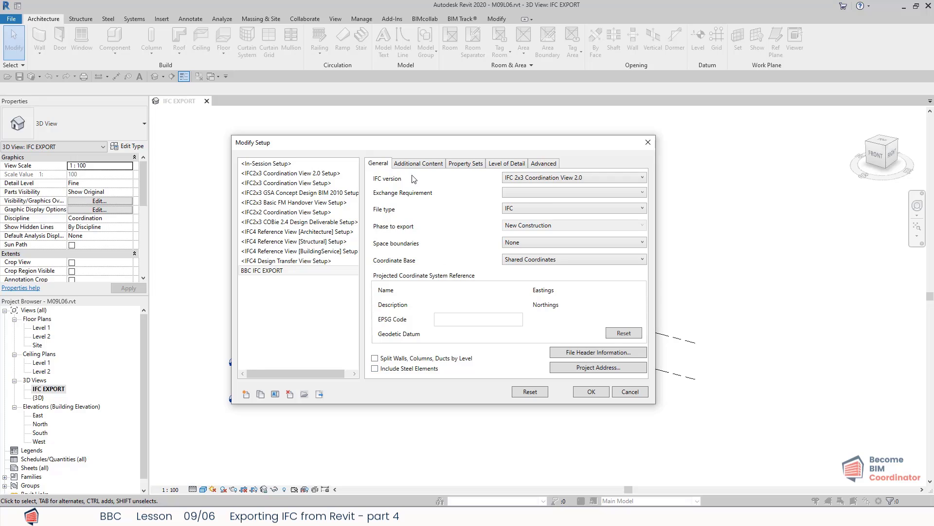
- Under Additional Content, turn off 2D plan view elements and turn on rooms, areas and spaces in 3D views
click(420, 166)
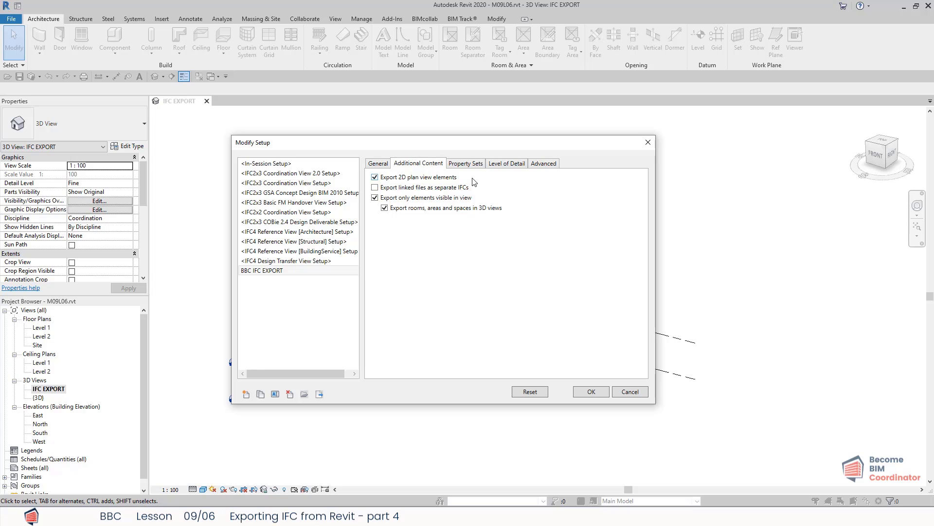
click(473, 179)
click(490, 211)
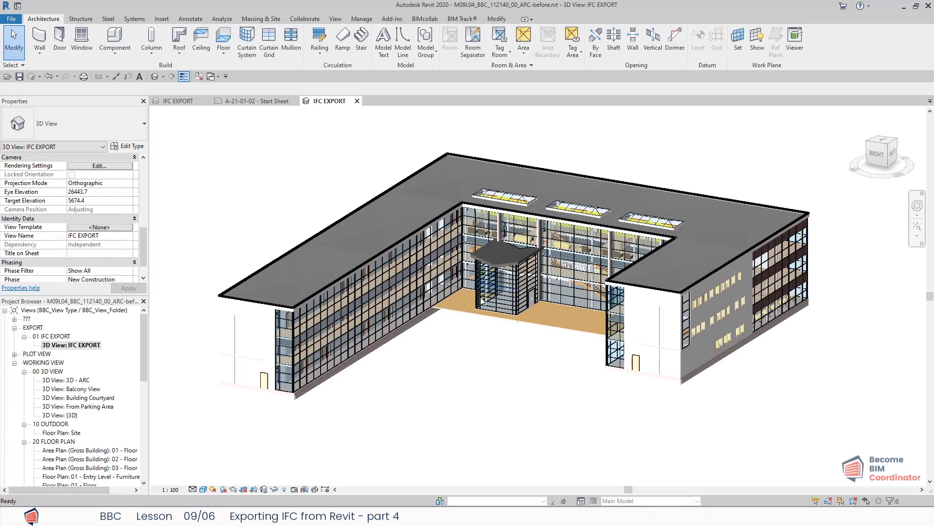
- Hide the Furniture category in the IFC EXPORT view via Visibility/Graphic Overrides (VG)
scroll(490, 355, up, 5)
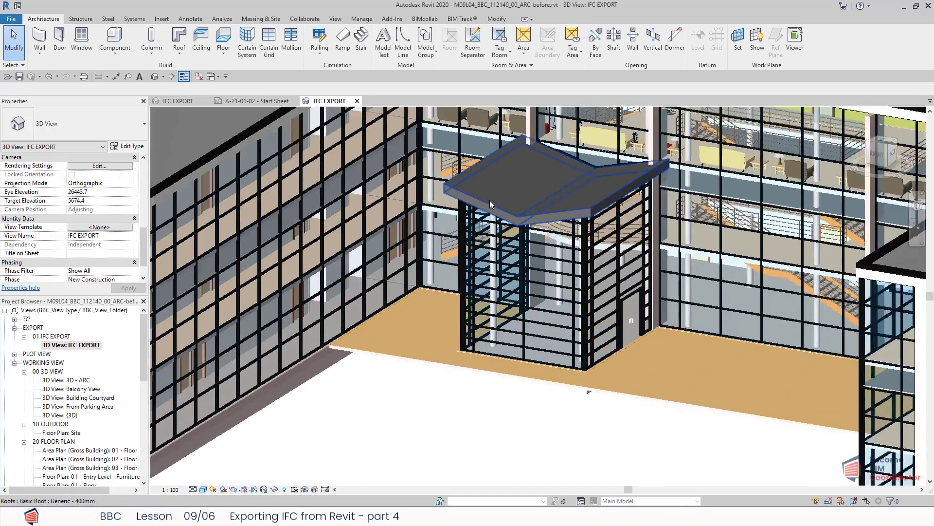
key(v)
key(g)
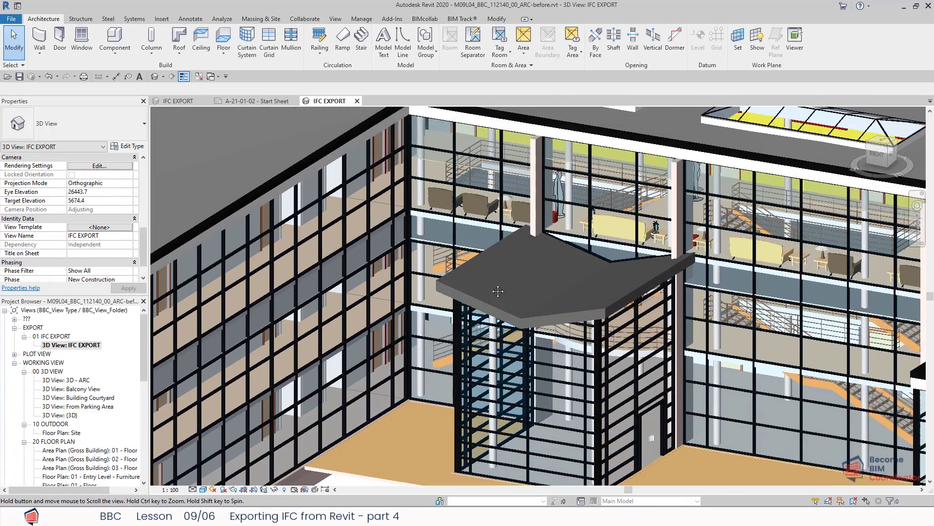
click(277, 247)
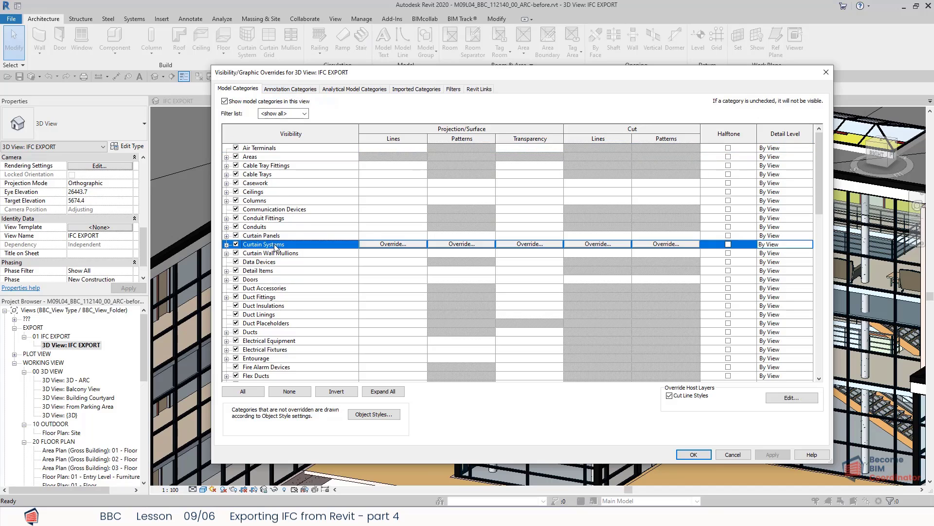
key(f)
key(u)
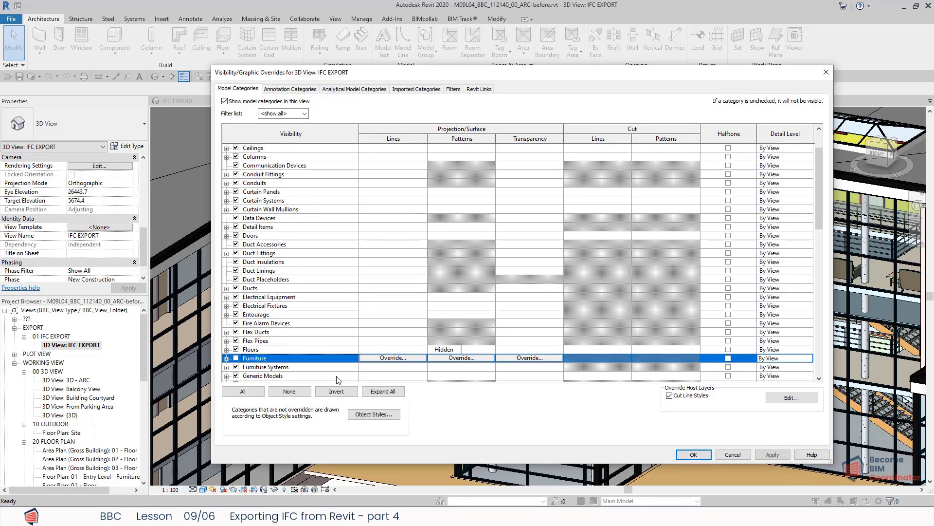
click(690, 453)
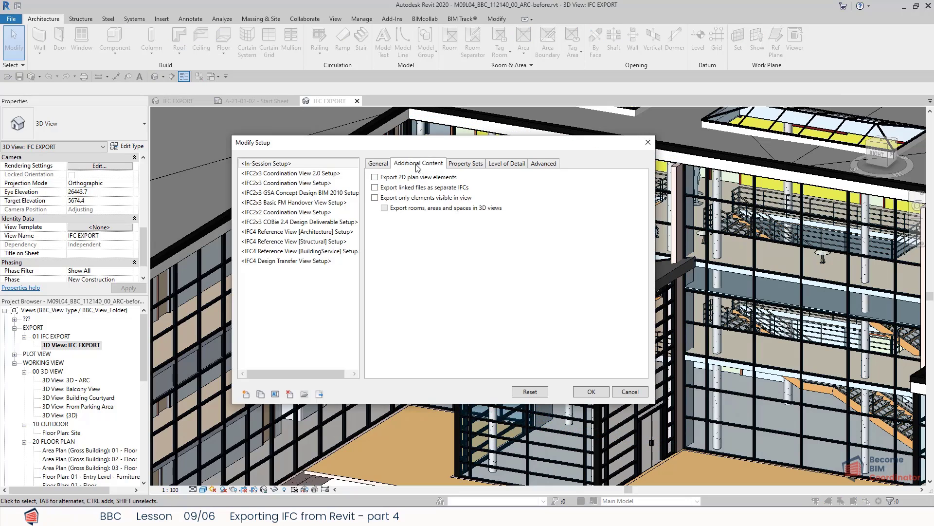
- Set the setup to export only elements visible in view plus 3D rooms, areas and spaces, and accept it
click(423, 199)
click(447, 210)
click(592, 392)
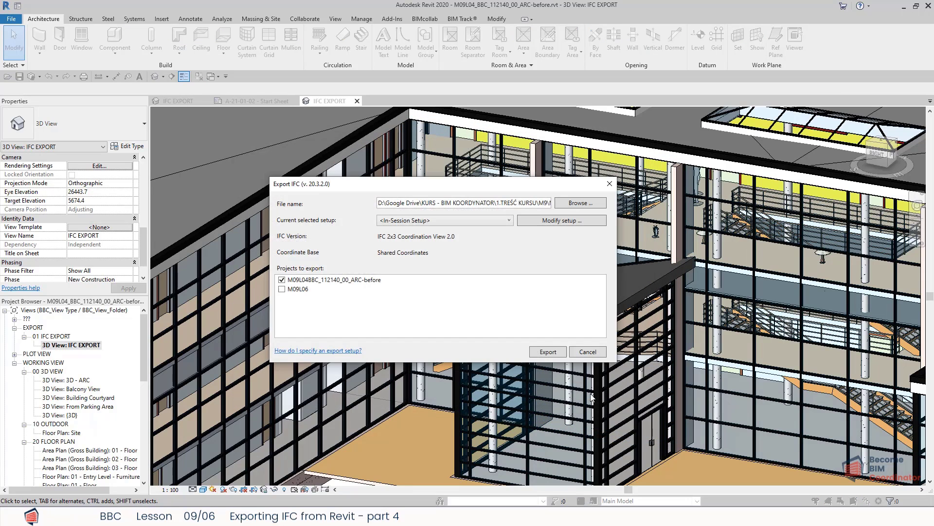
- Export the model to IFC, orbit the result in the viewer, and close the IFC Export Classes mapping
click(541, 351)
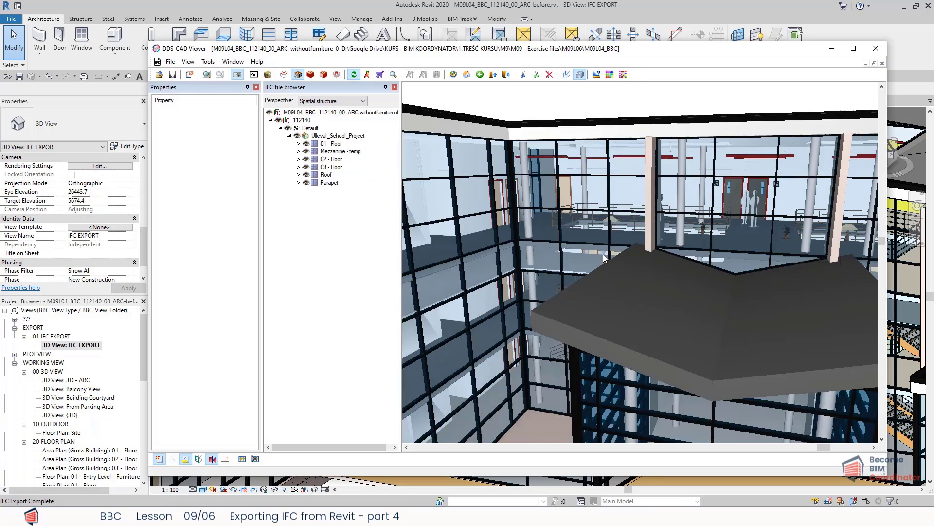
mouse_move(602, 254)
mouse_down()
mouse_move(641, 241)
mouse_move(573, 306)
mouse_up()
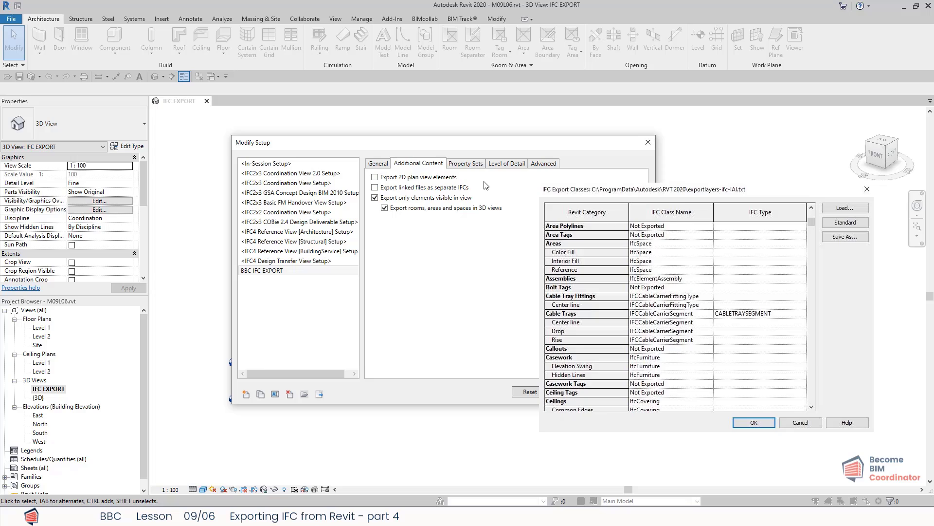
key(Escape)
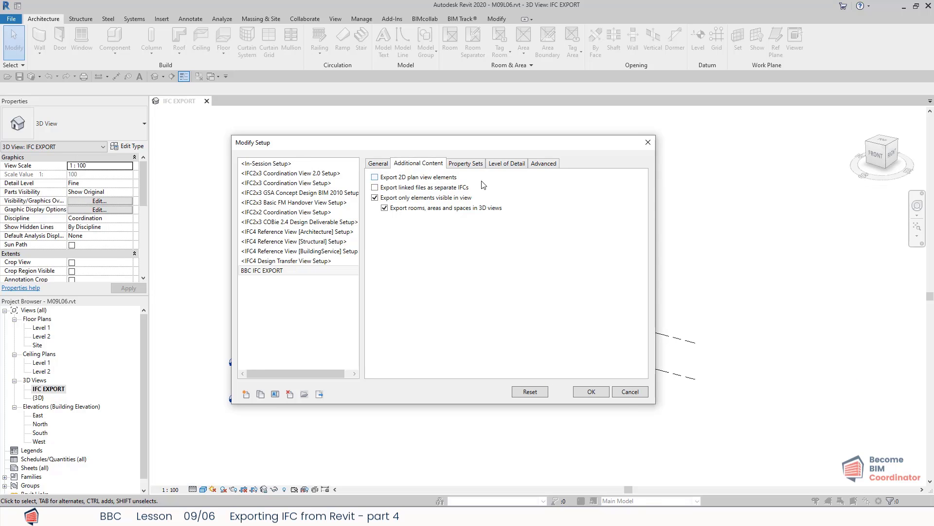
- Show the Property Sets options, with IFC common property sets and base quantities exporting
click(475, 167)
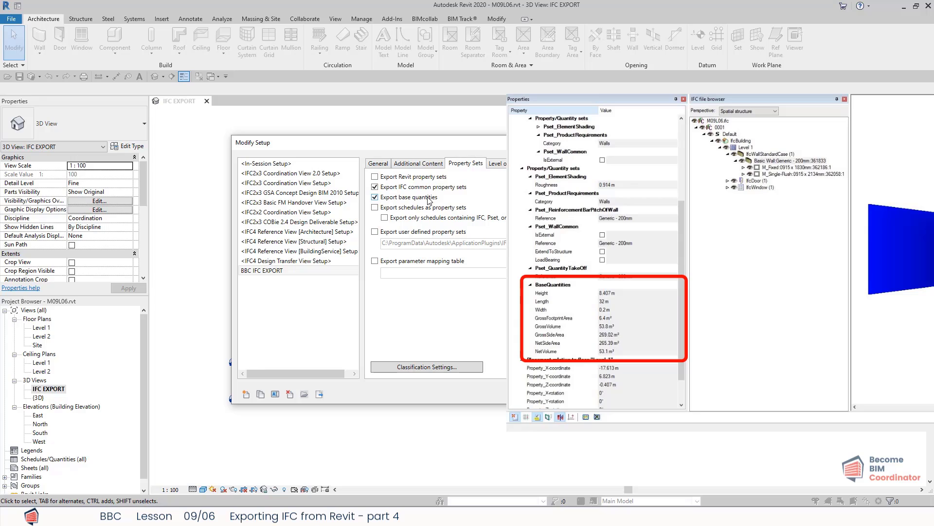
- Keep the Level of Detail on Low, then bring up the Advanced export options
click(506, 164)
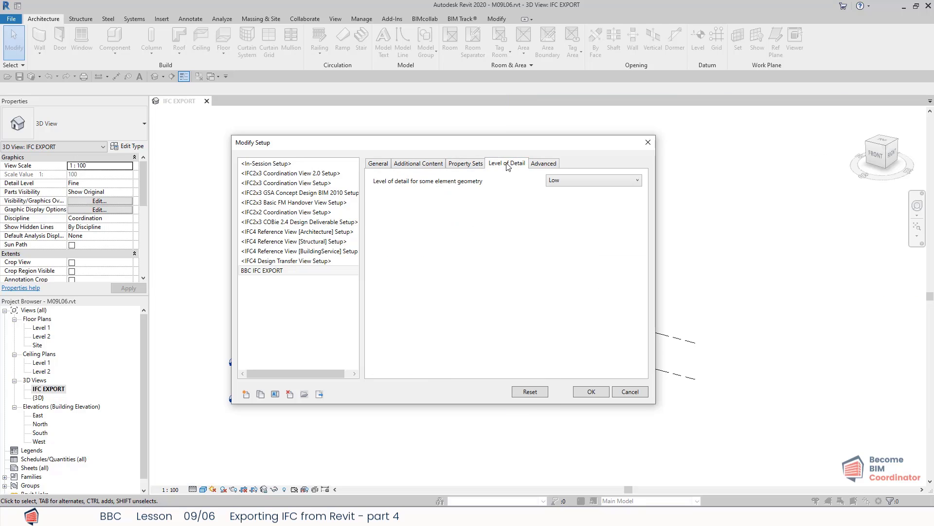
click(638, 182)
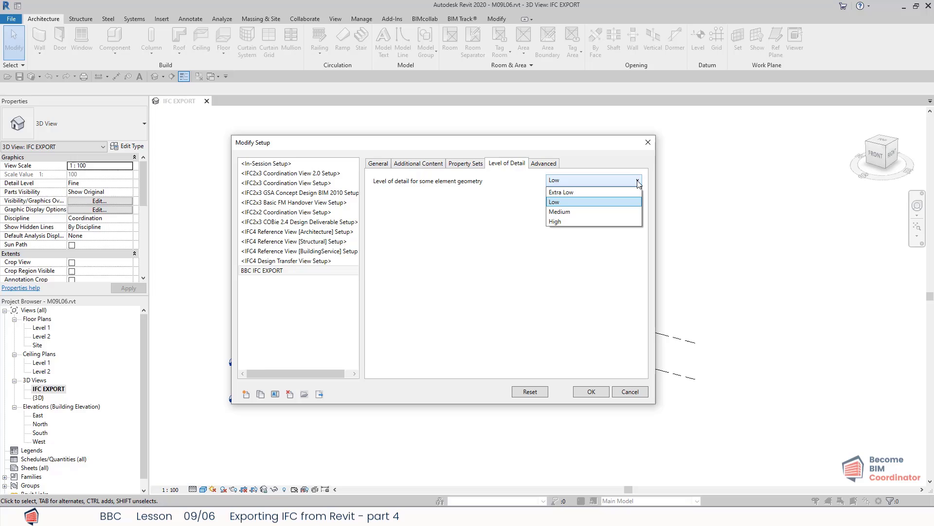
click(638, 183)
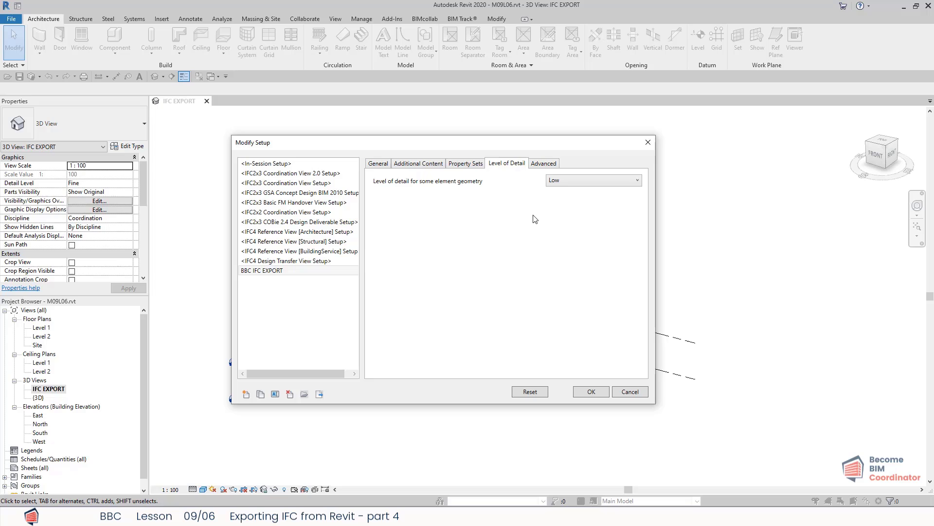
click(536, 165)
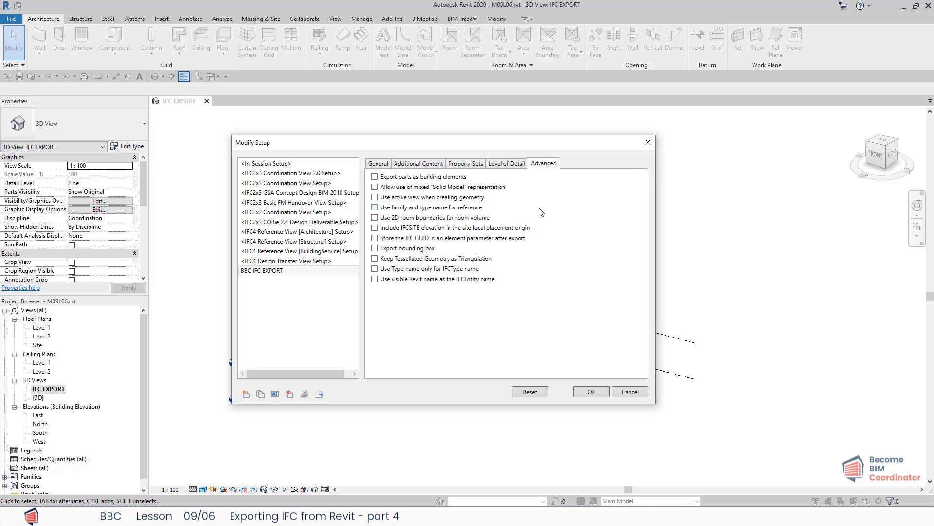
click(478, 178)
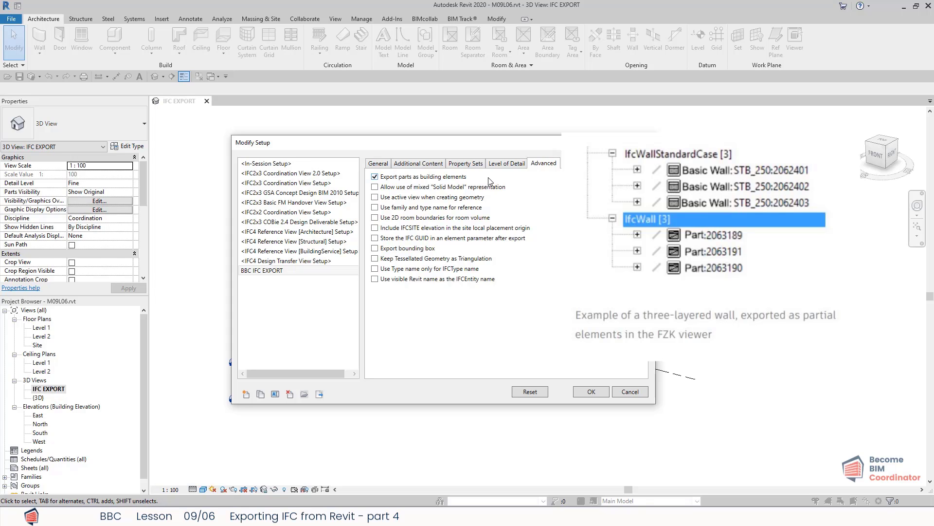
click(489, 178)
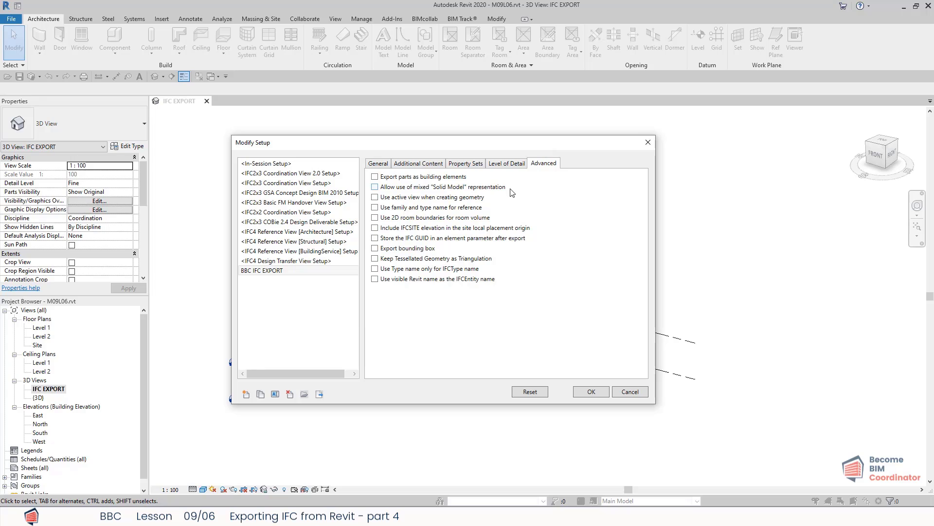
click(512, 192)
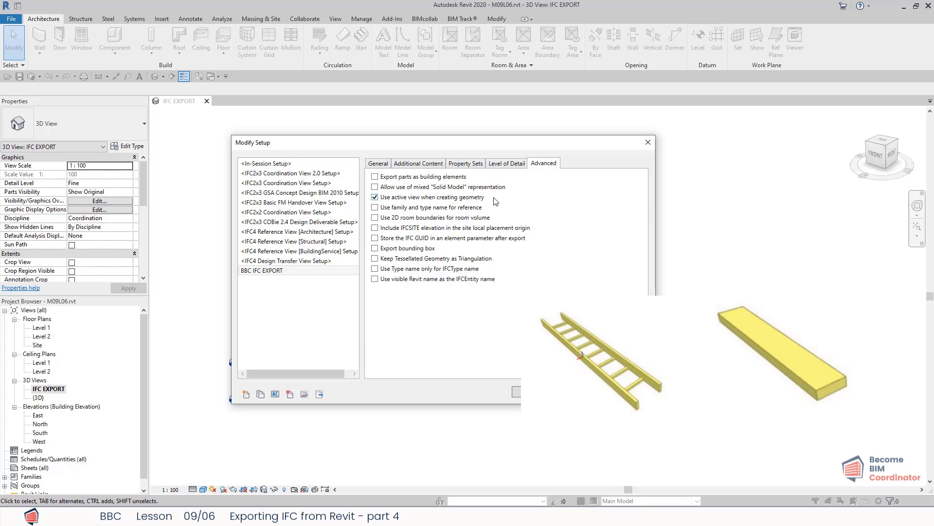
- Try each Advanced option, ending with only 'Store the IFC GUID in an element parameter after export' on
click(495, 198)
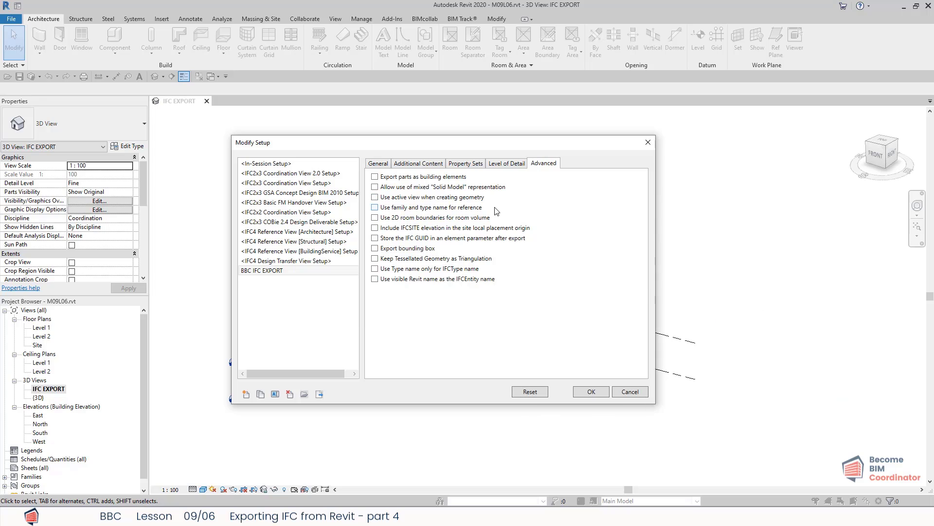
click(498, 208)
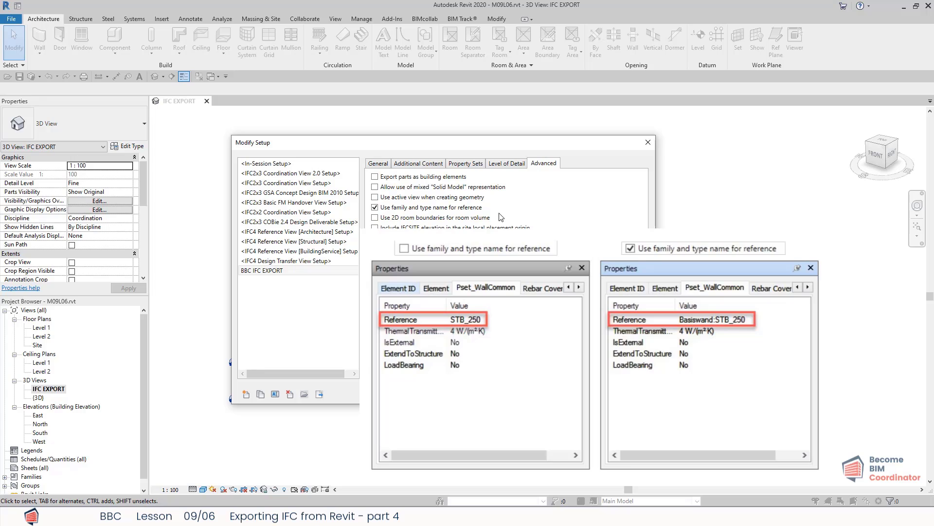
click(501, 217)
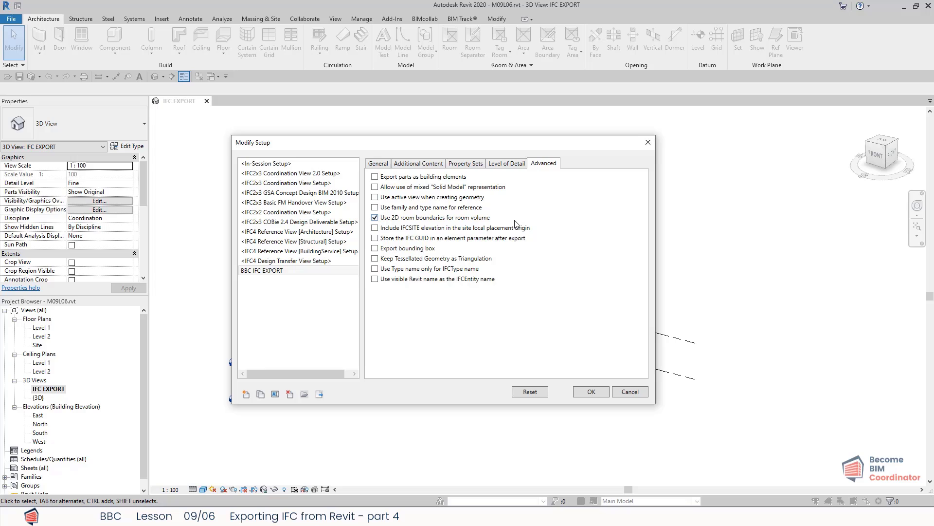
click(516, 227)
click(540, 228)
click(537, 238)
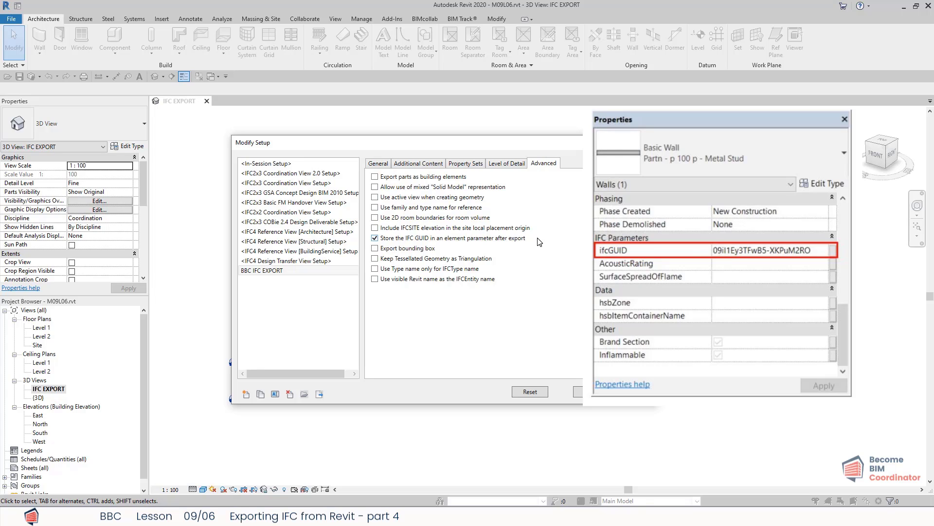
- Uncheck GUID storage, bounding boxes, triangulation and Type-name-only options; check visible Revit name as IFCEntity name
click(539, 242)
click(509, 251)
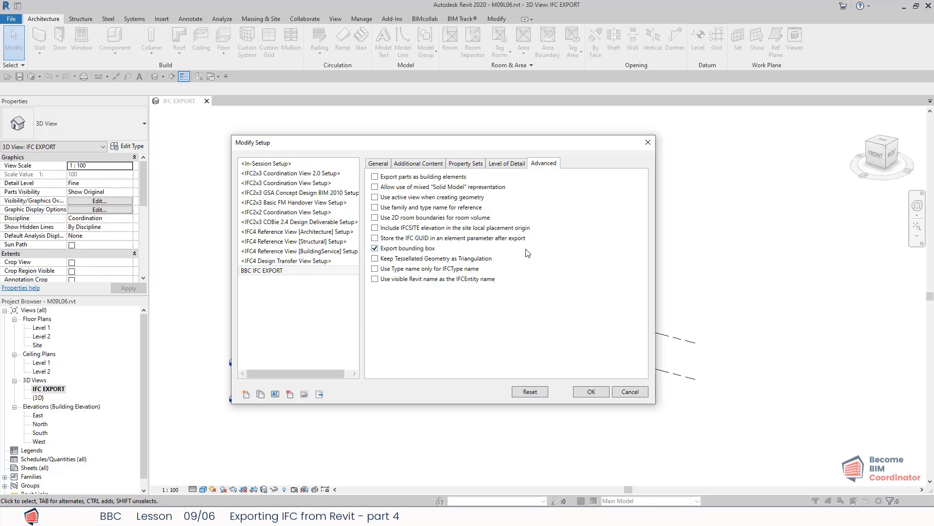
click(464, 250)
click(484, 259)
click(487, 259)
click(477, 268)
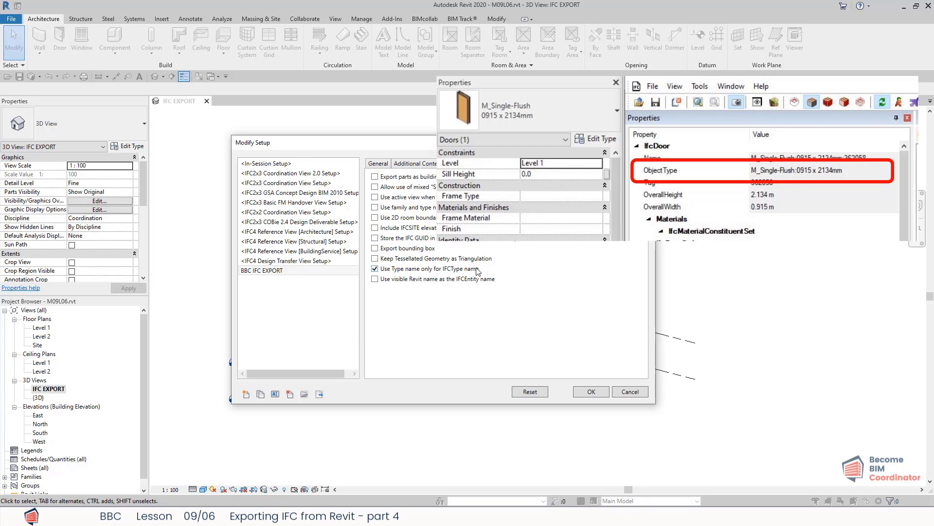
click(476, 269)
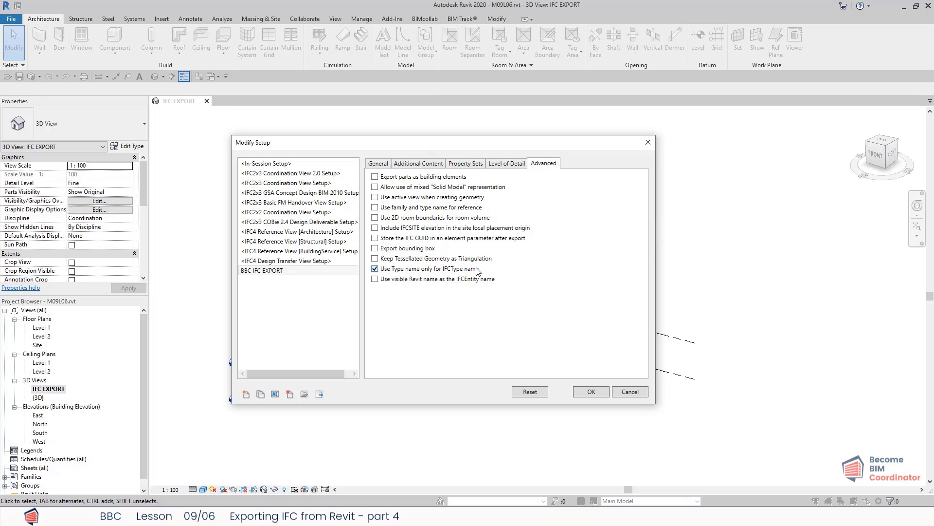
click(476, 281)
- Uncheck 'Use visible Revit name as the IFCEntity name' and save the BBC IFC EXPORT setup
click(511, 278)
click(590, 393)
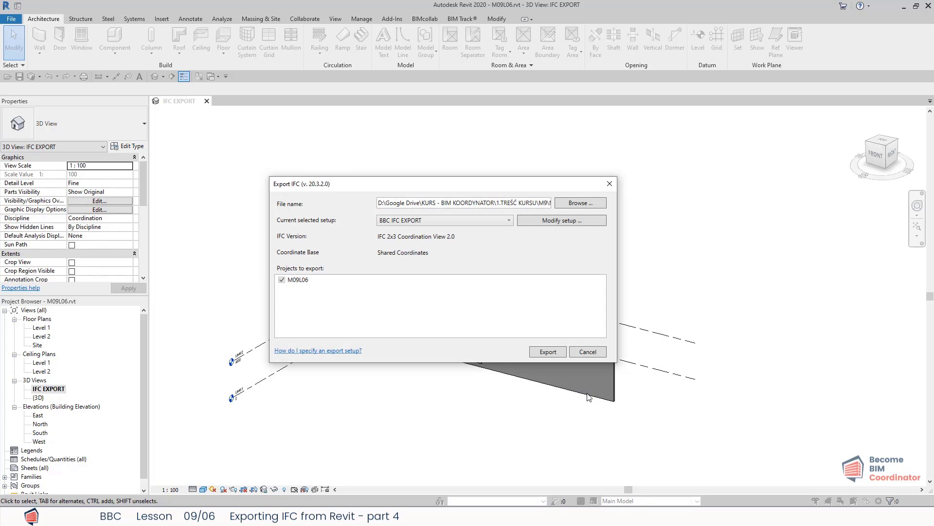